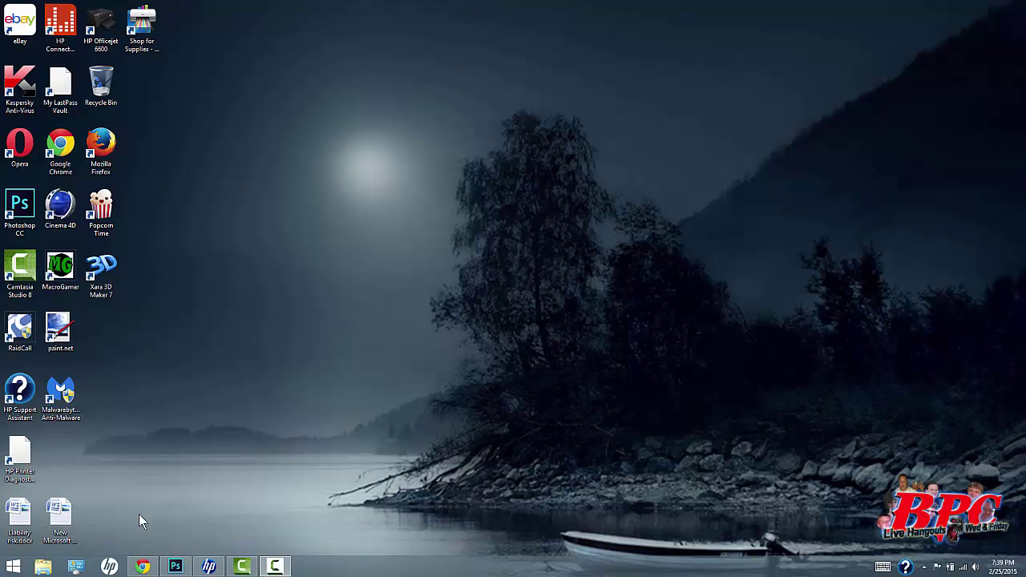
# Step: Bring Chrome back up and close the Pixlr tutorial video tab
pyautogui.click(143, 568)
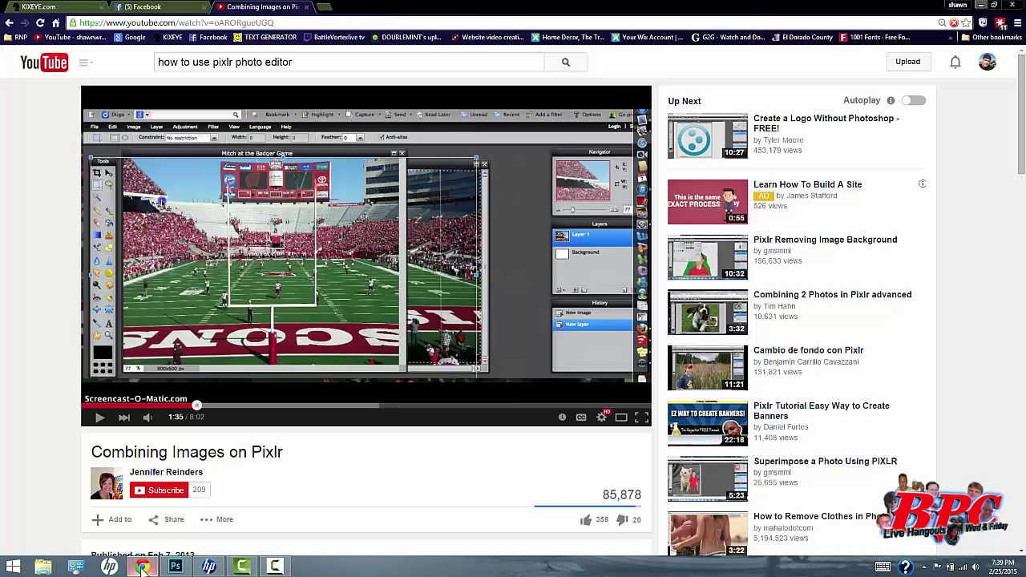
pyautogui.click(306, 7)
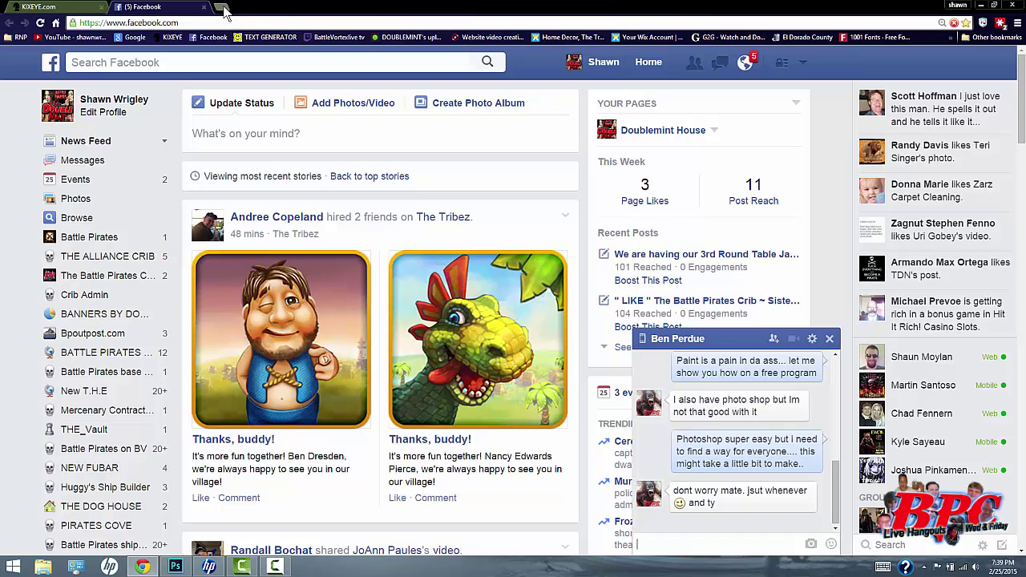
# Step: In a new tab, search Google for 'pixlr' and launch the Pixlr Editor web app from pixlr.com
pyautogui.click(225, 9)
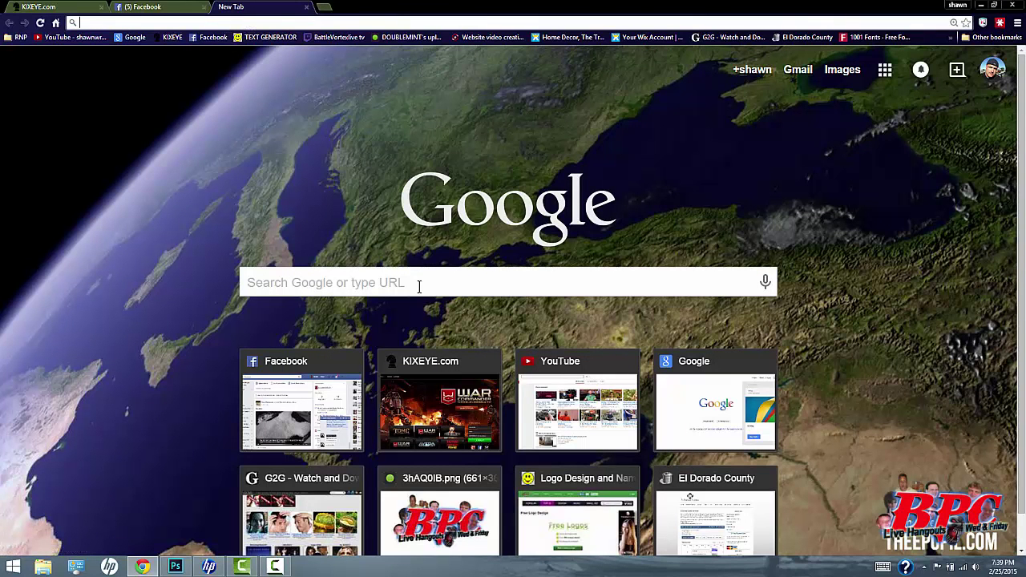
pyautogui.click(419, 286)
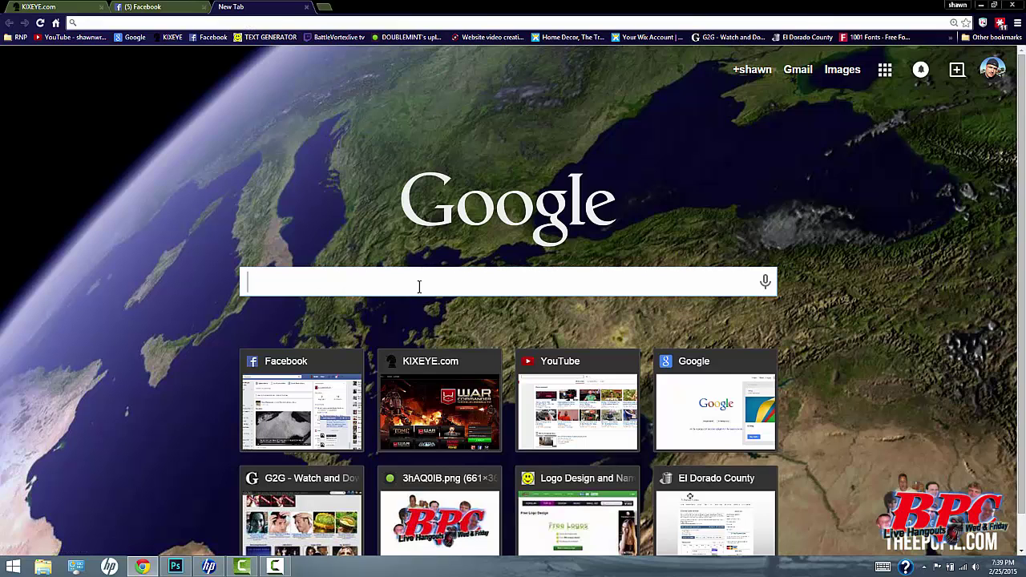
pyautogui.write('pixlr')
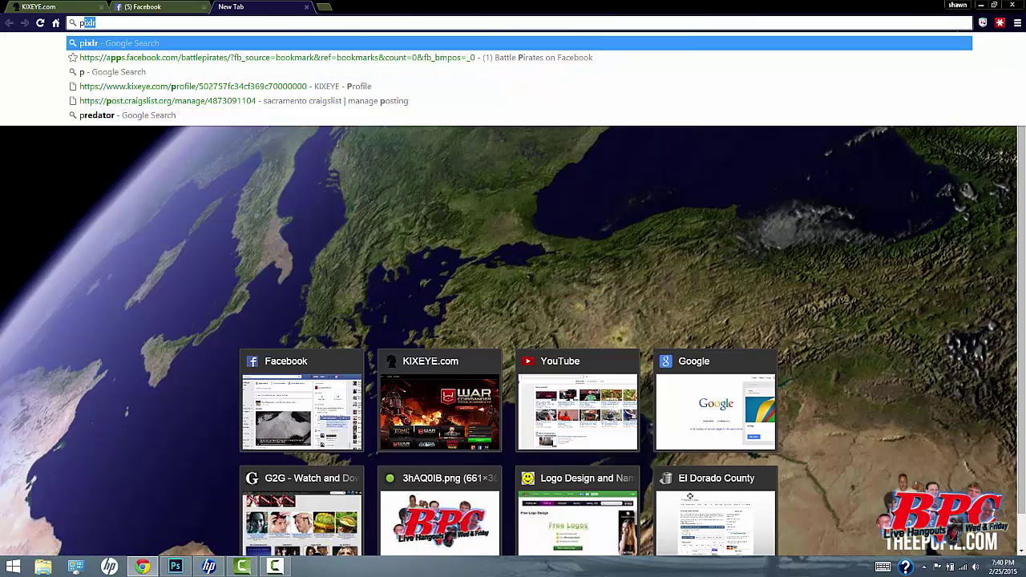
pyautogui.click(219, 45)
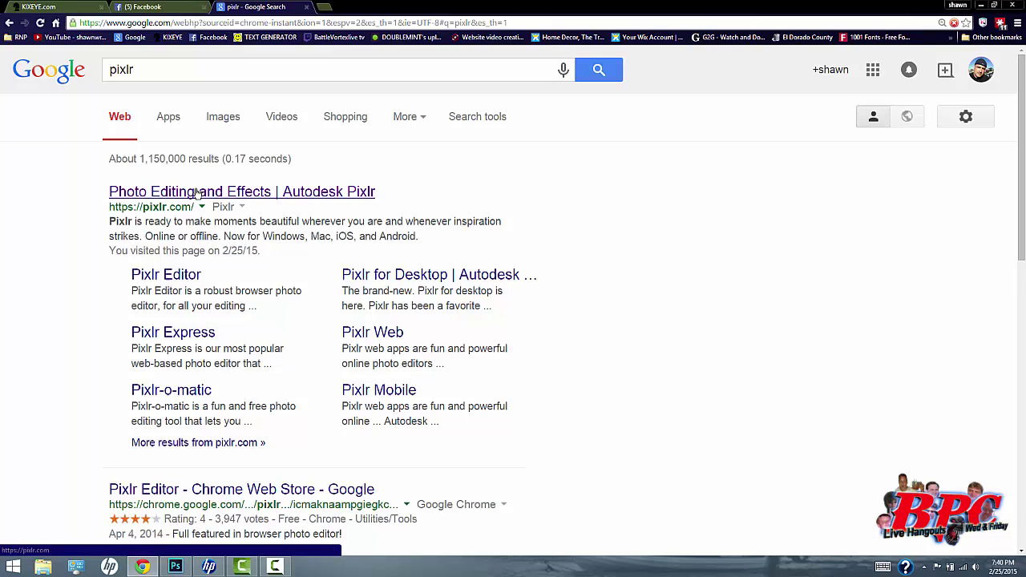
pyautogui.click(196, 194)
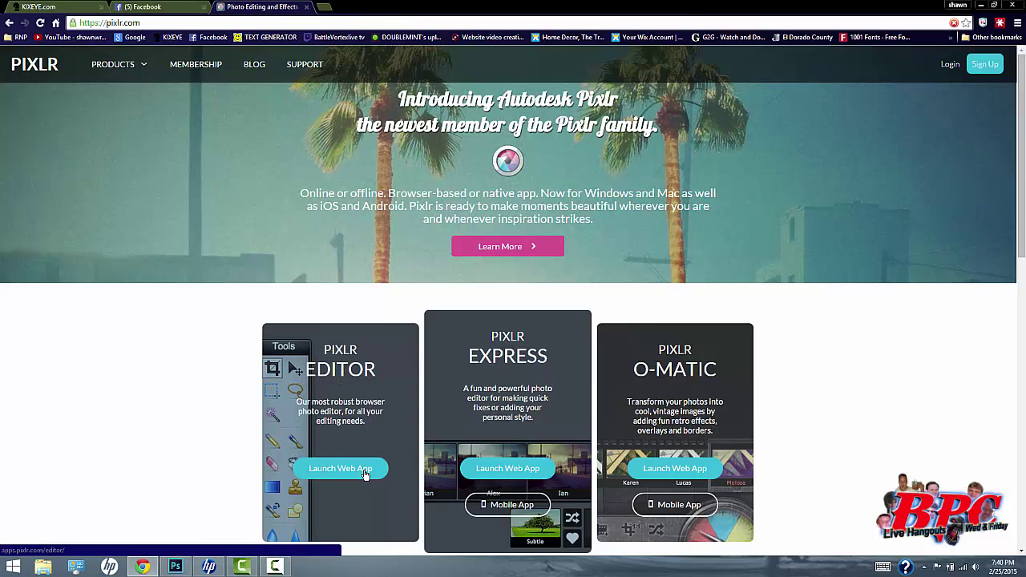
pyautogui.click(366, 474)
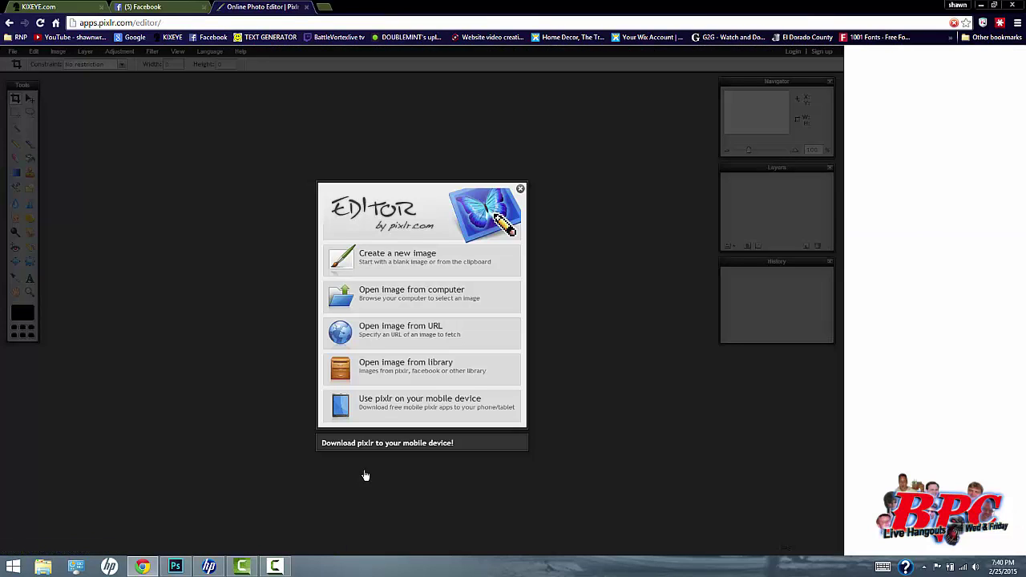
# Step: Open the BPC logo image full-size from the Crib Admin group, cancelling a Save image as attempt
pyautogui.click(156, 8)
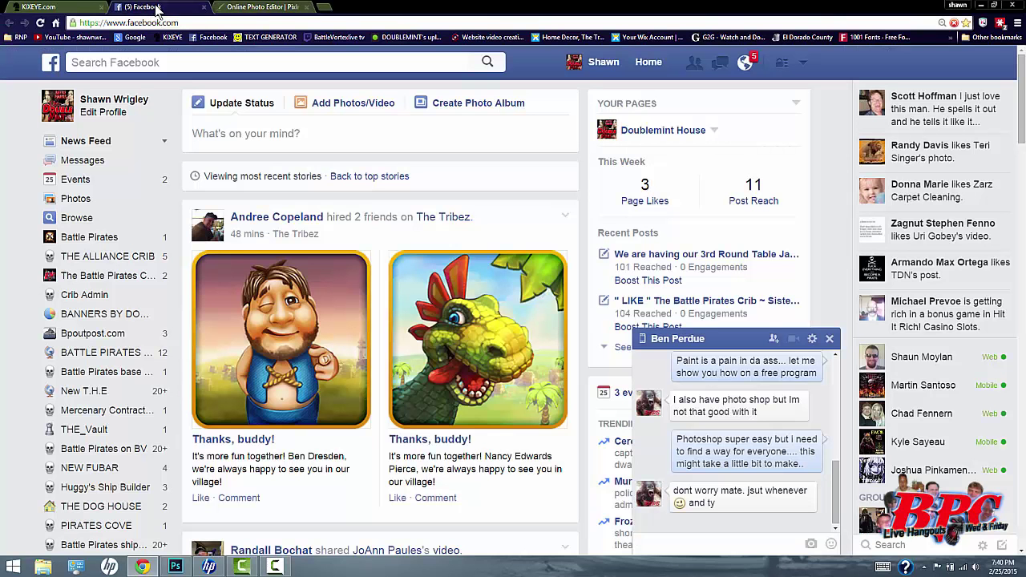
pyautogui.moveTo(108, 275)
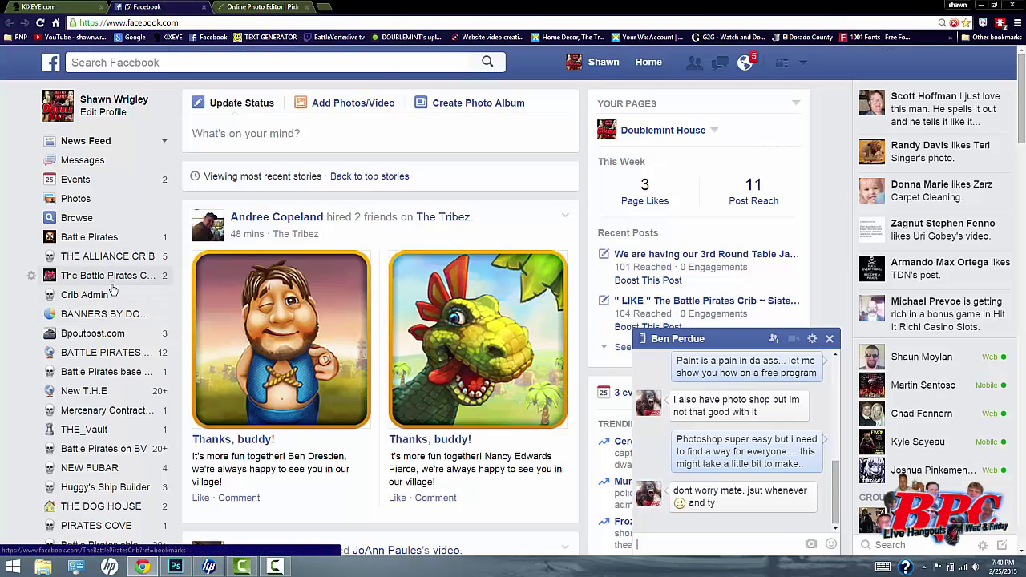
pyautogui.click(110, 296)
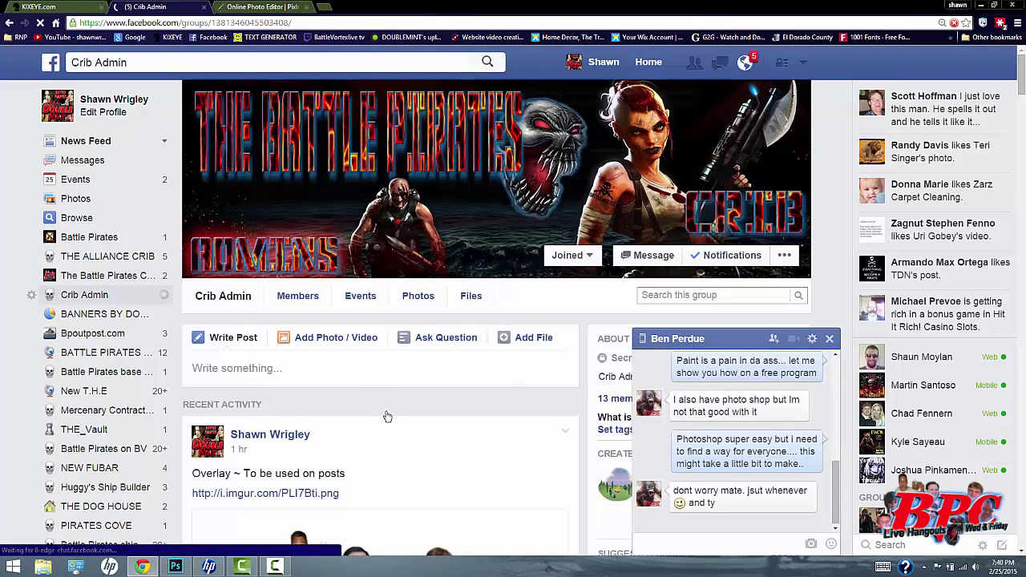
pyautogui.scroll(-3, 386, 416)
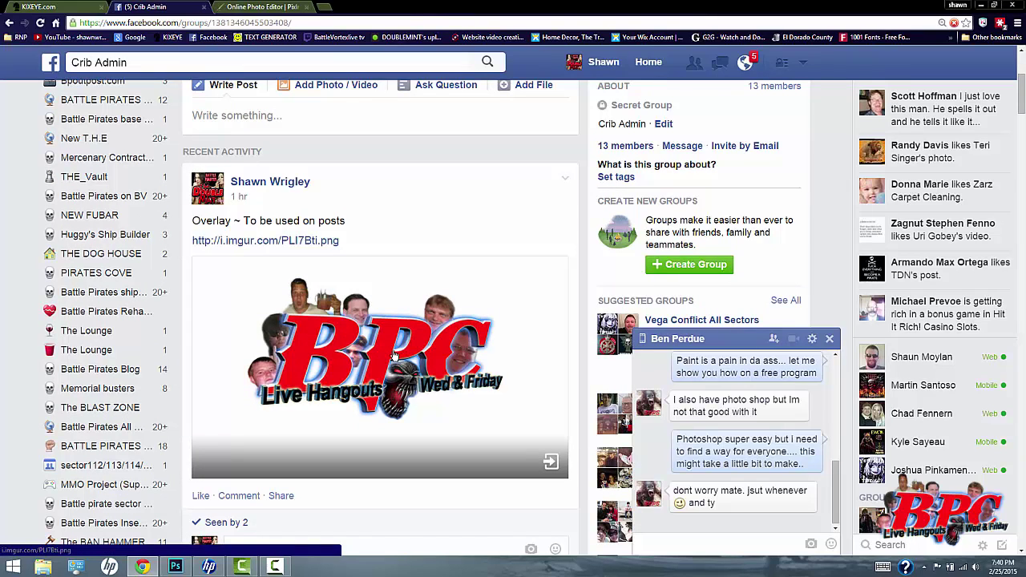
pyautogui.click(393, 355)
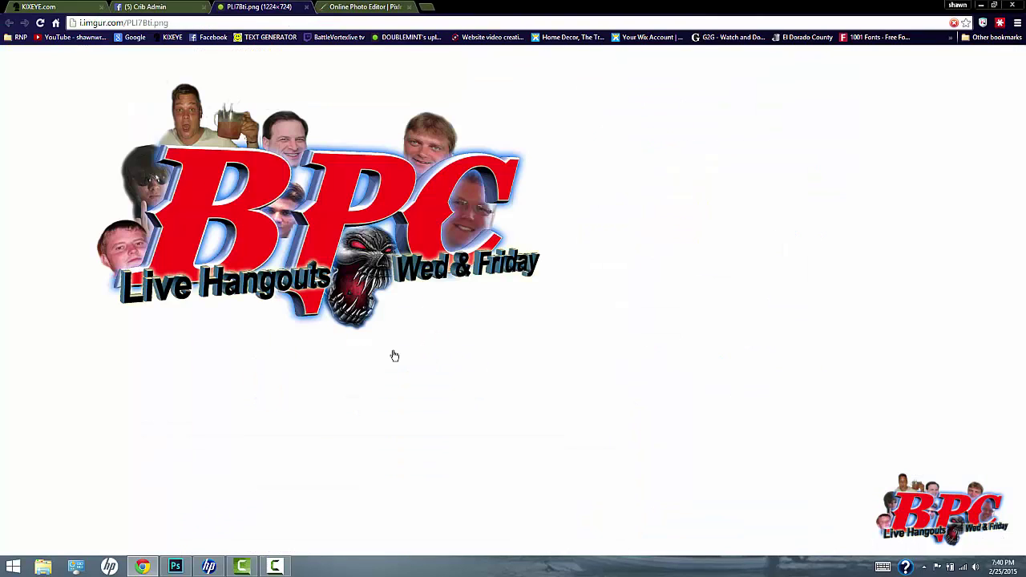
pyautogui.rightClick(328, 220)
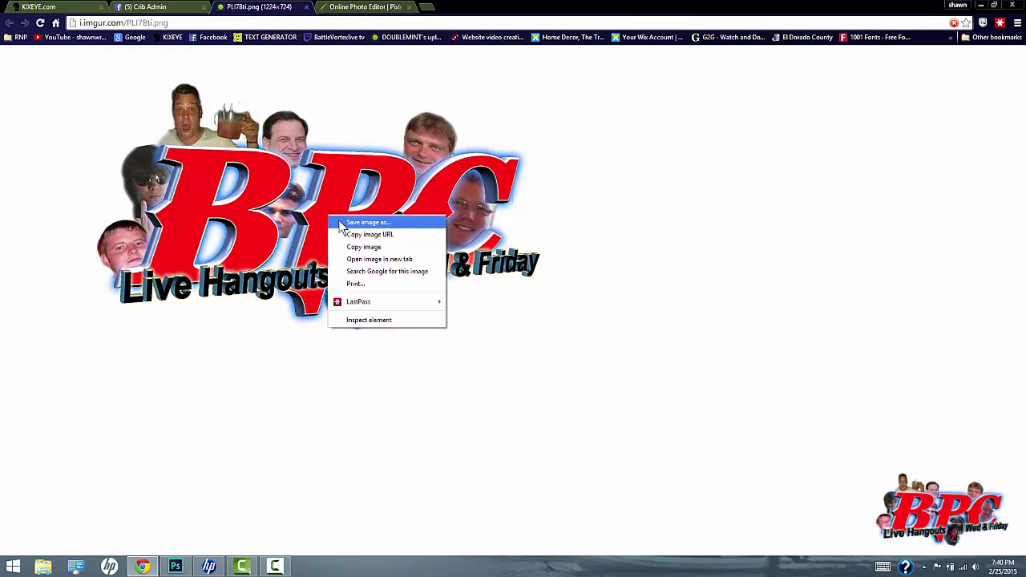
pyautogui.click(340, 223)
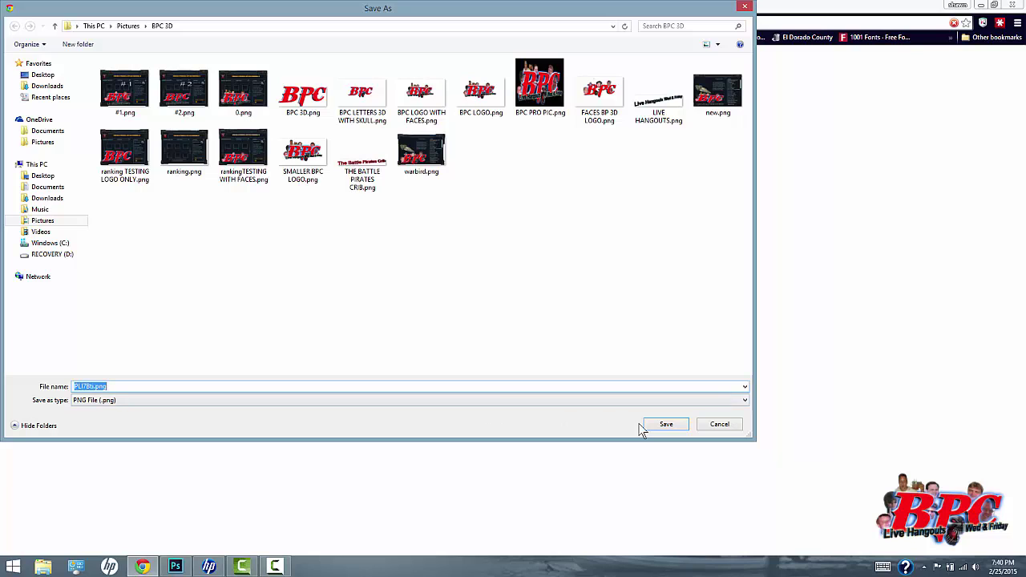
pyautogui.click(720, 424)
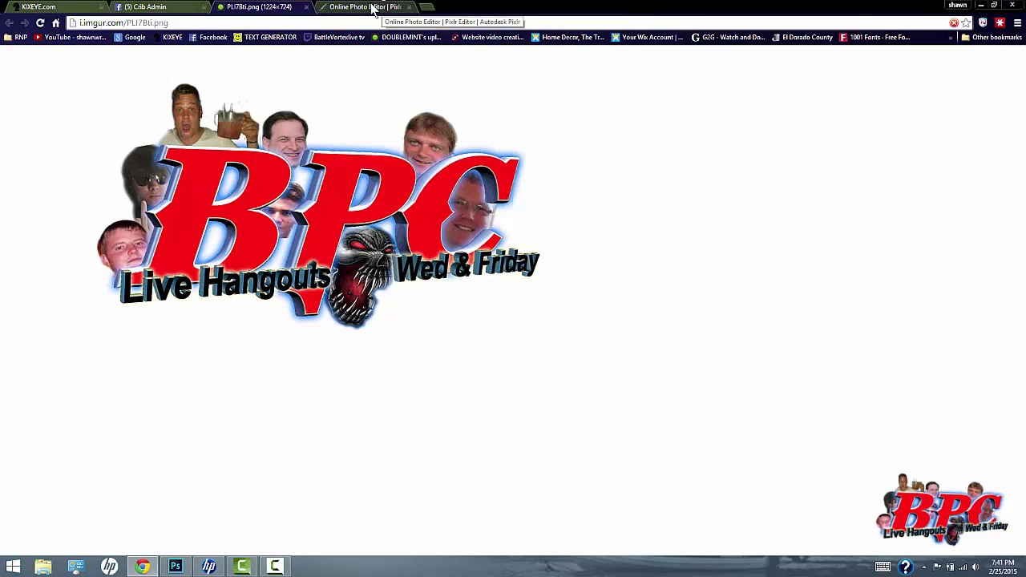
# Step: Create a new blank canvas from the Movie 1080p (1920×1080) size preset
pyautogui.click(373, 10)
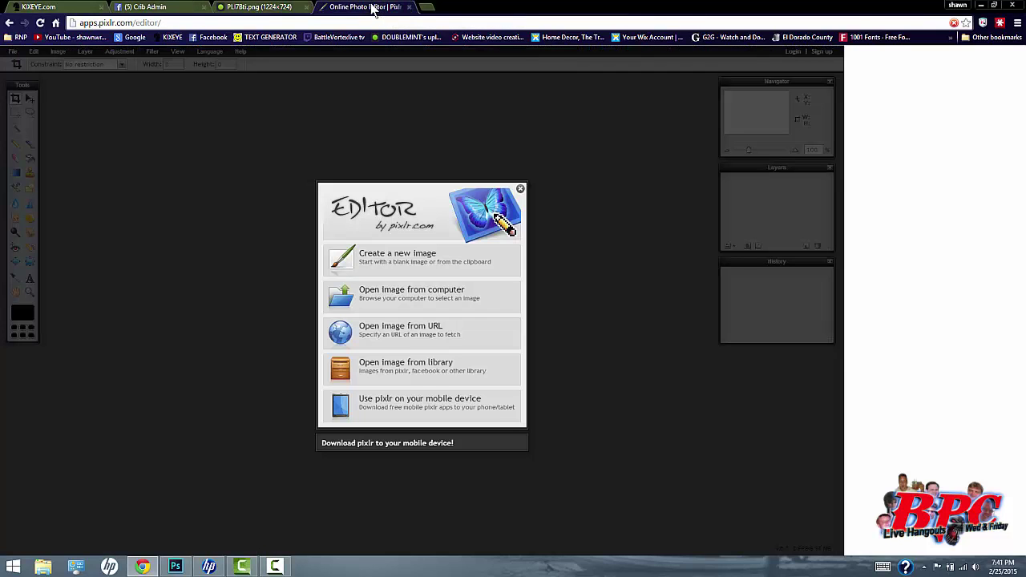
pyautogui.click(429, 259)
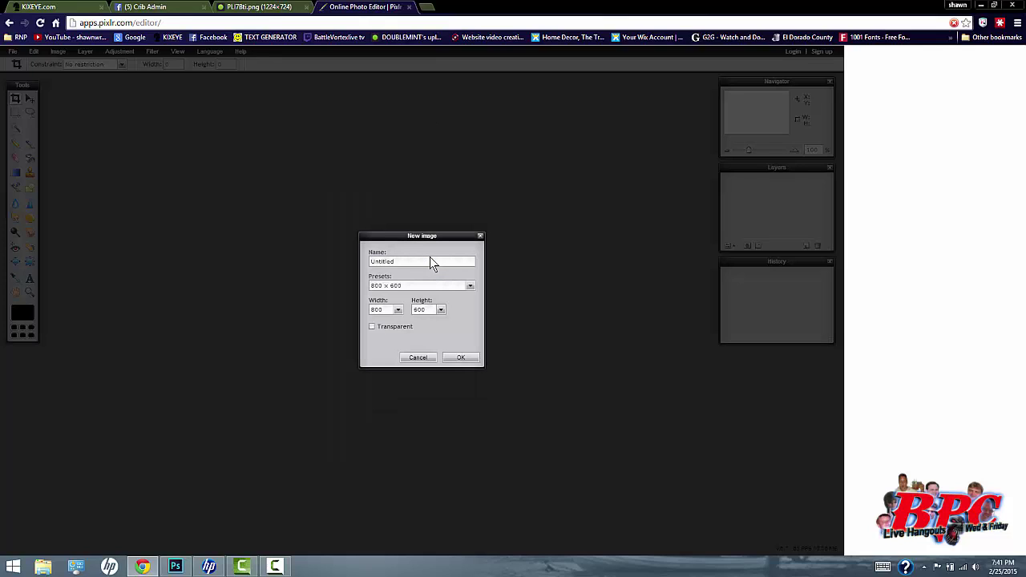
pyautogui.click(471, 286)
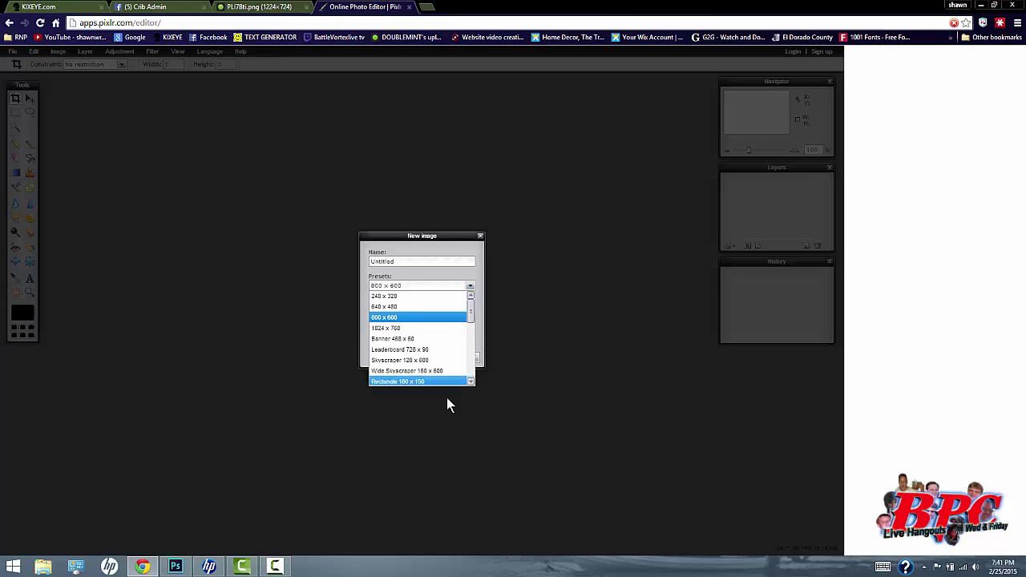
pyautogui.moveTo(471, 317); pyautogui.dragTo(470, 383)
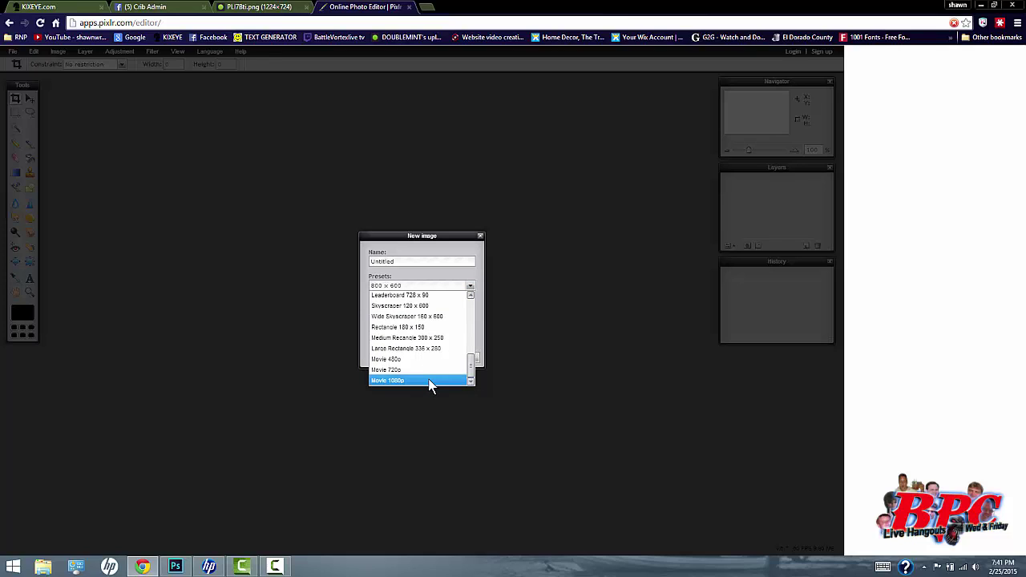
pyautogui.click(431, 381)
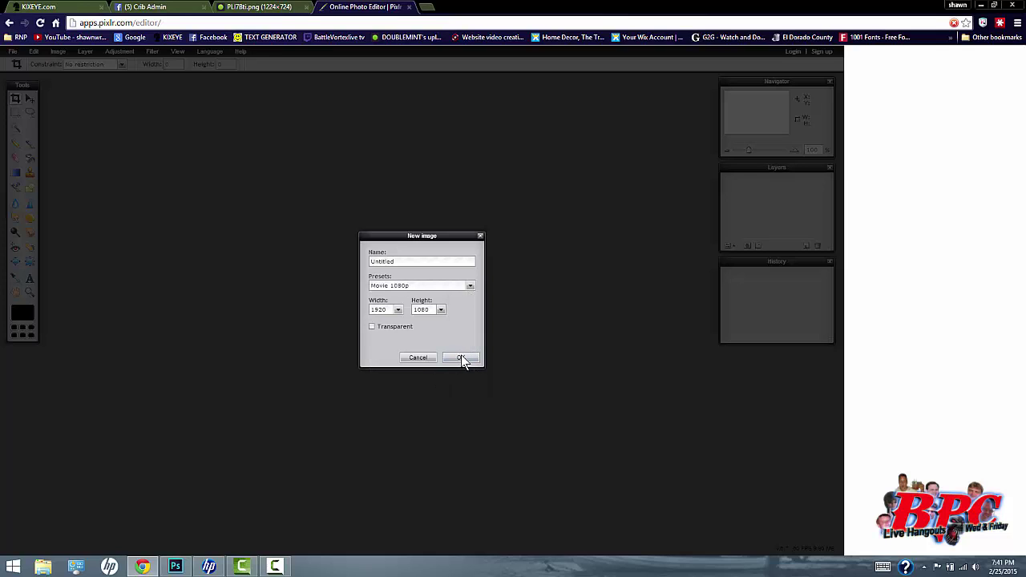
pyautogui.click(461, 358)
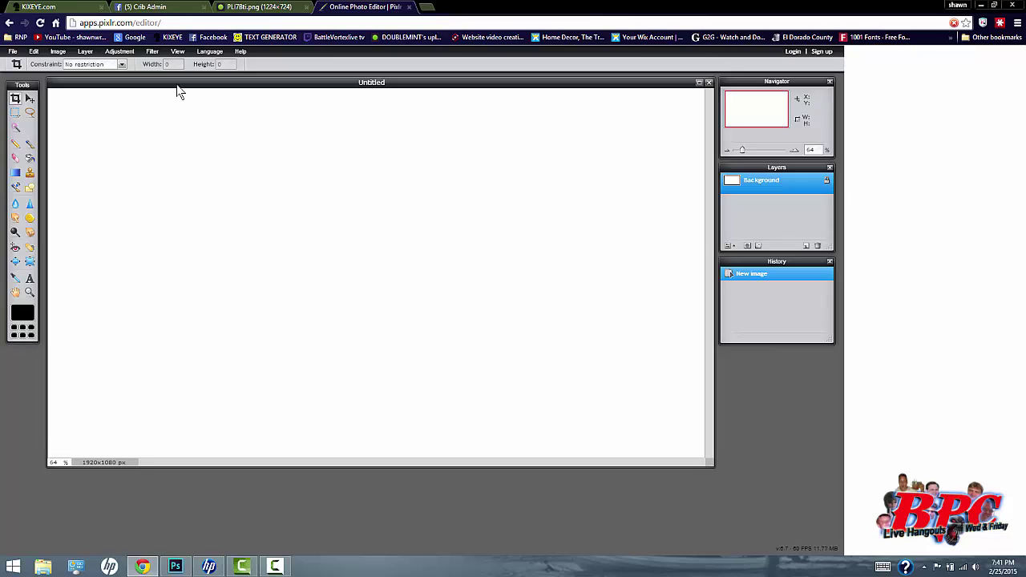
# Step: Open ranking.png from the computer after cancelling a stray new-image dialog
pyautogui.click(13, 53)
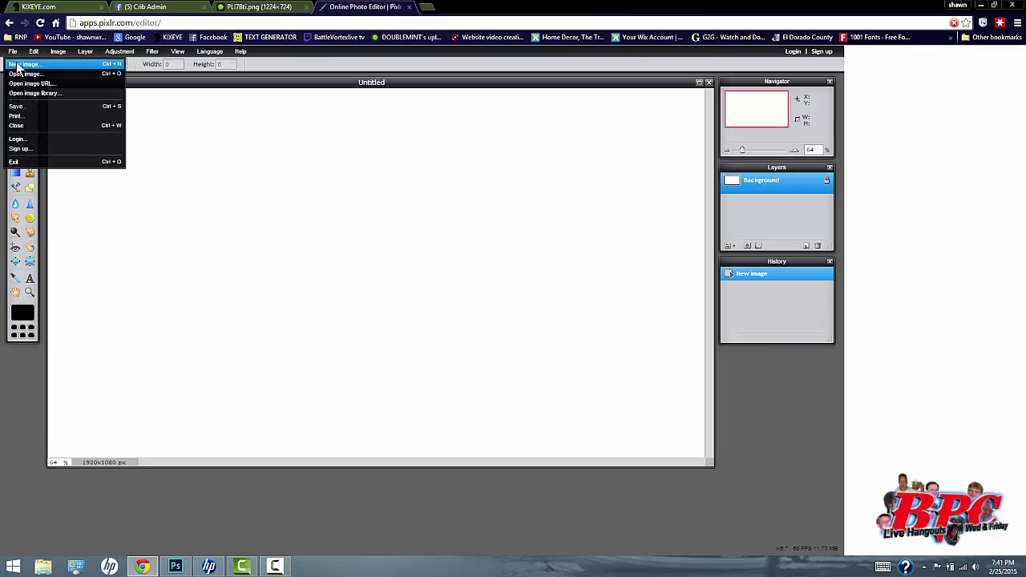
pyautogui.click(16, 66)
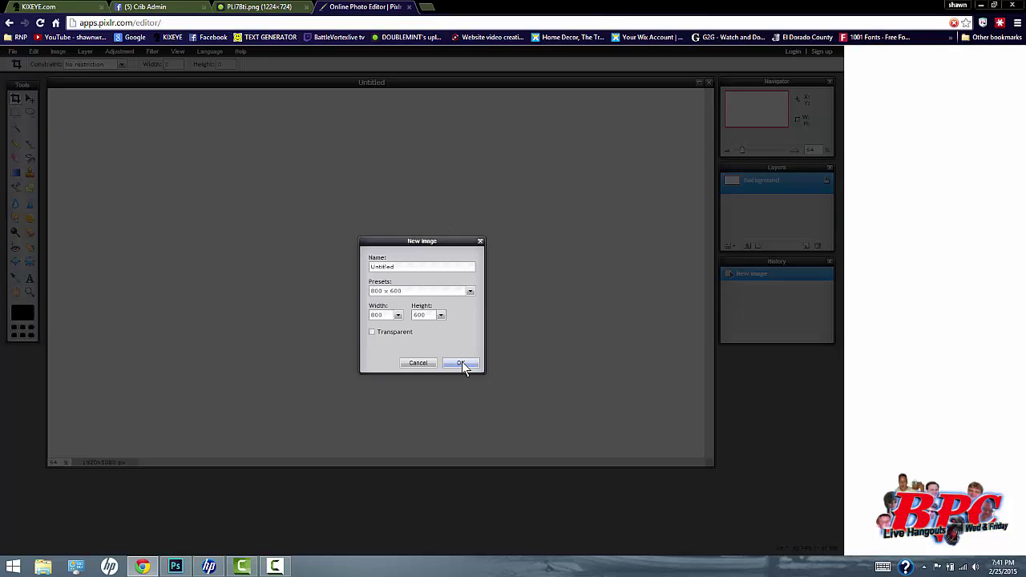
pyautogui.click(422, 365)
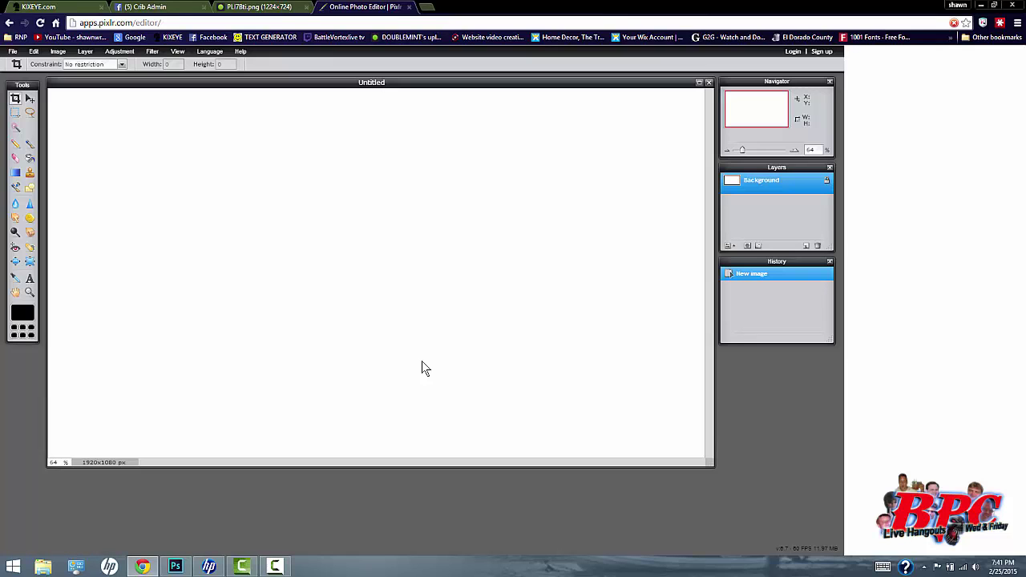
pyautogui.click(13, 53)
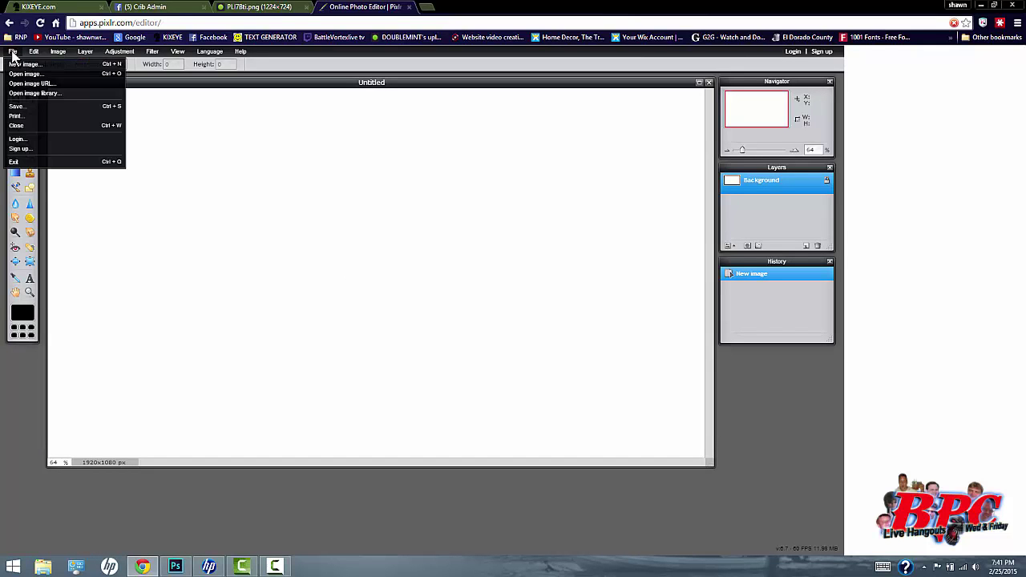
pyautogui.click(24, 82)
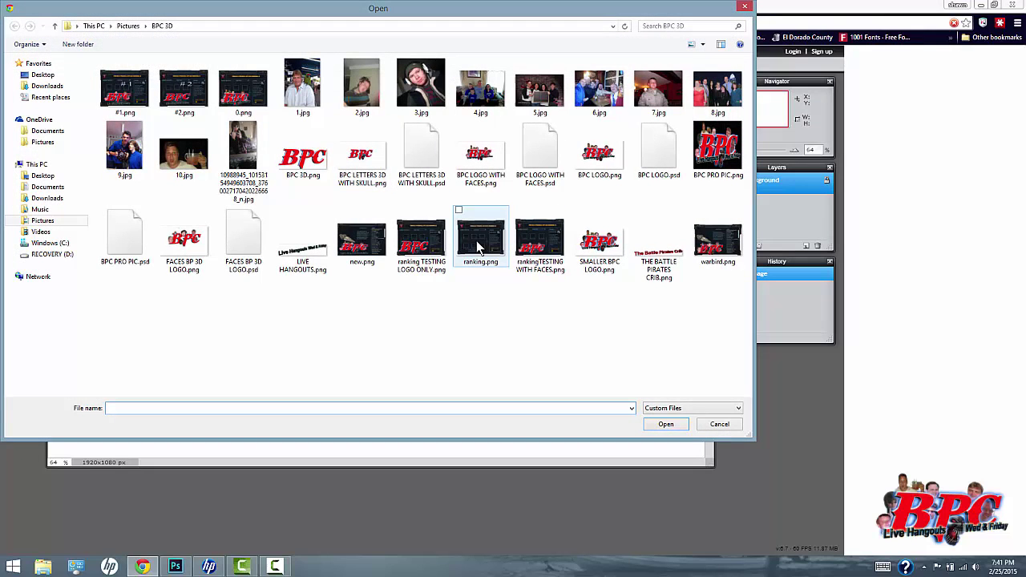
pyautogui.doubleClick(479, 247)
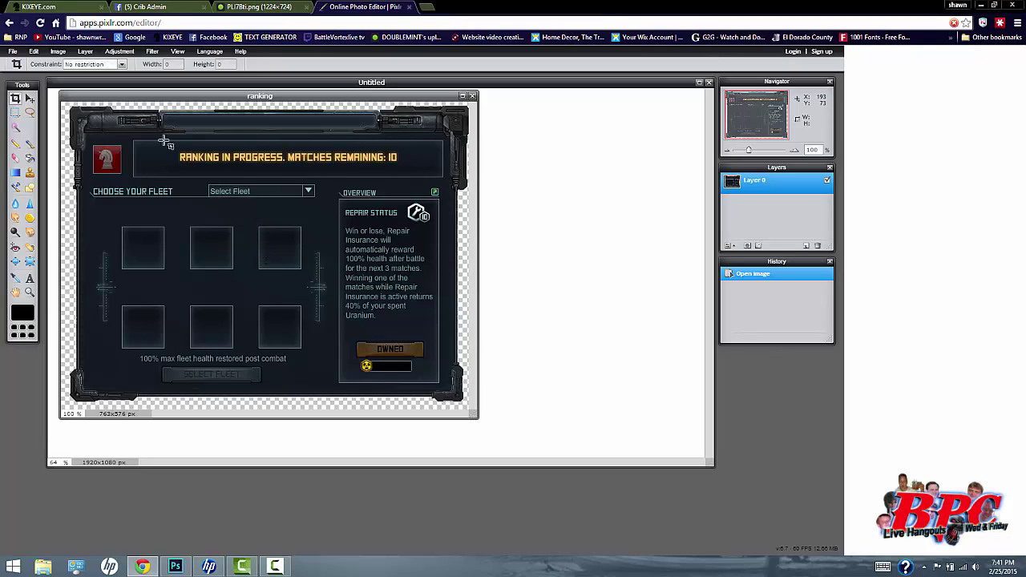
pyautogui.click(85, 53)
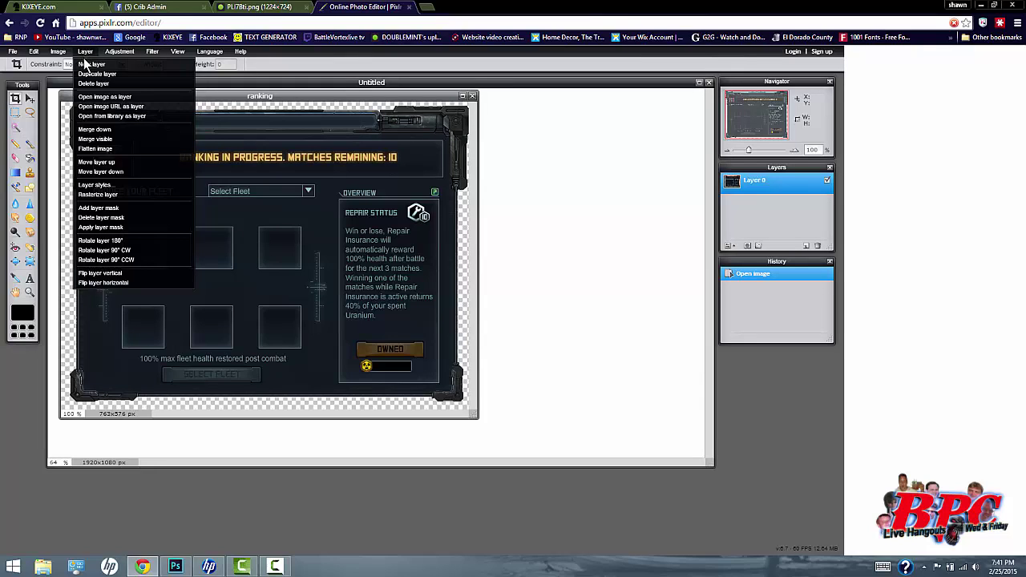
# Step: Add SMALLER BPC LOGO.png from the BPC 3D folder as a new layer
pyautogui.click(108, 97)
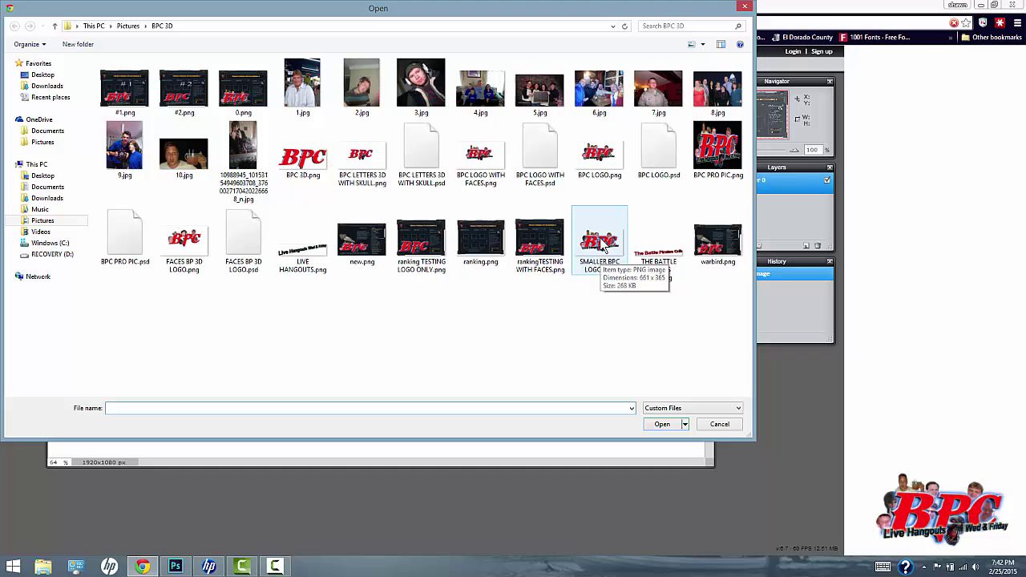
pyautogui.click(605, 249)
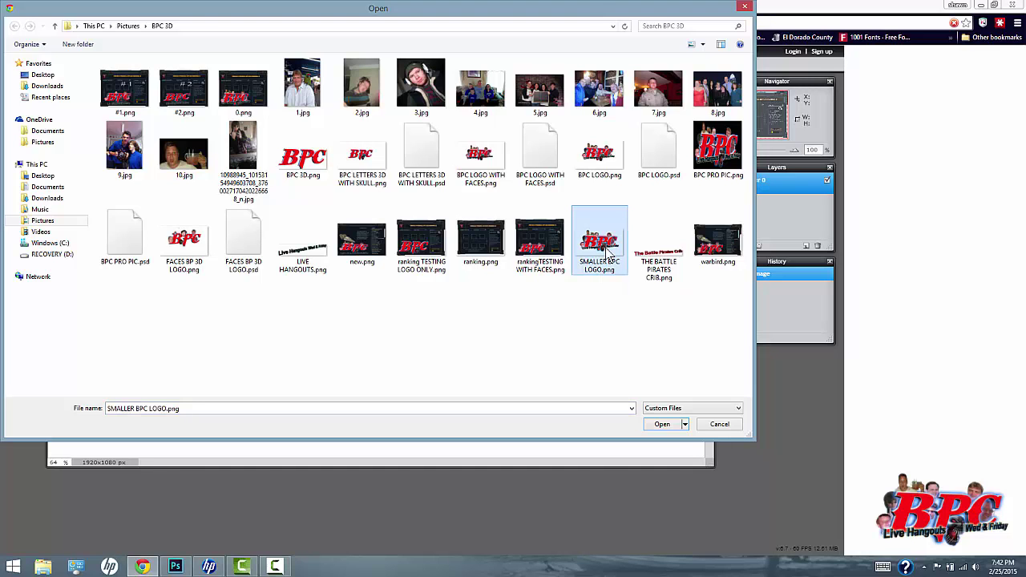
pyautogui.click(662, 426)
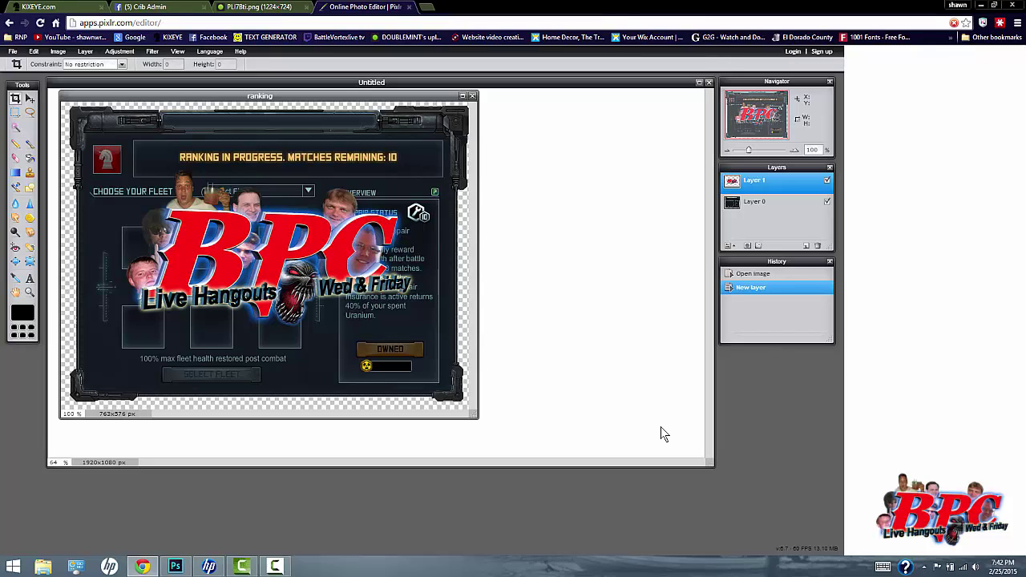
# Step: Free-transform the logo layer: shrink it and drag it into the lower-left corner
pyautogui.click(34, 53)
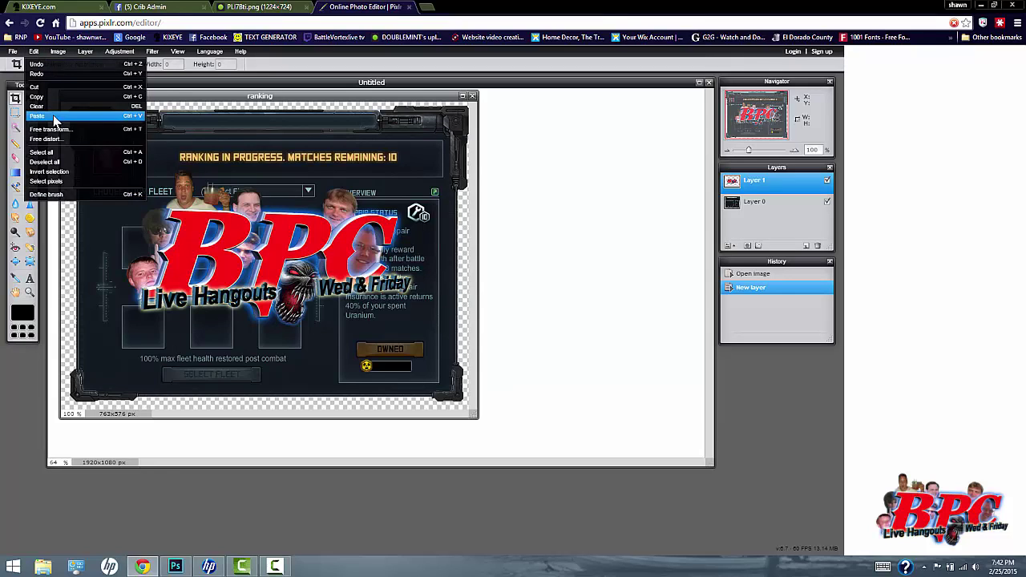
pyautogui.click(56, 130)
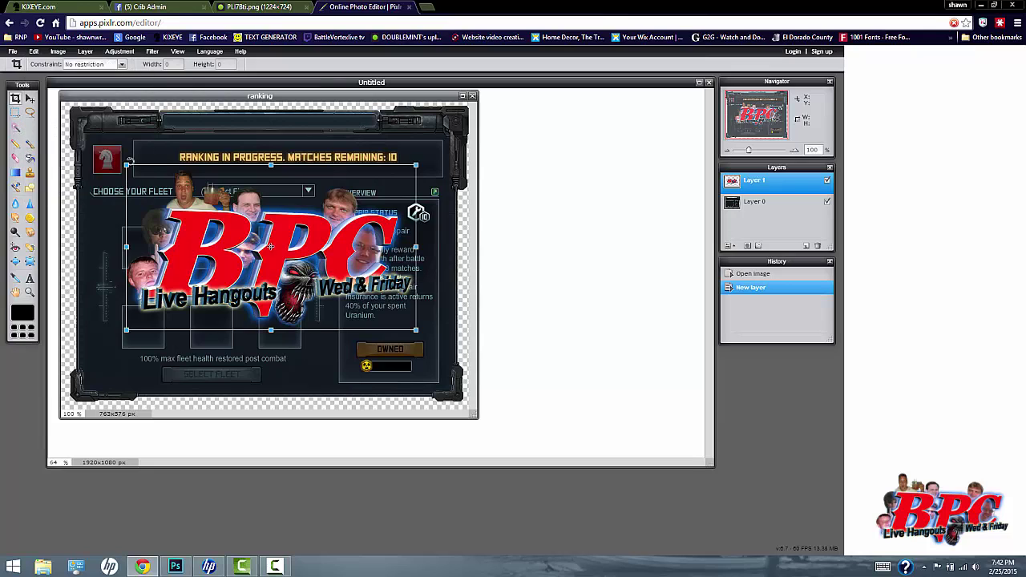
pyautogui.moveTo(416, 329)
pyautogui.mouseDown()
pyautogui.moveTo(365, 299)
pyautogui.moveTo(384, 302)
pyautogui.mouseUp()
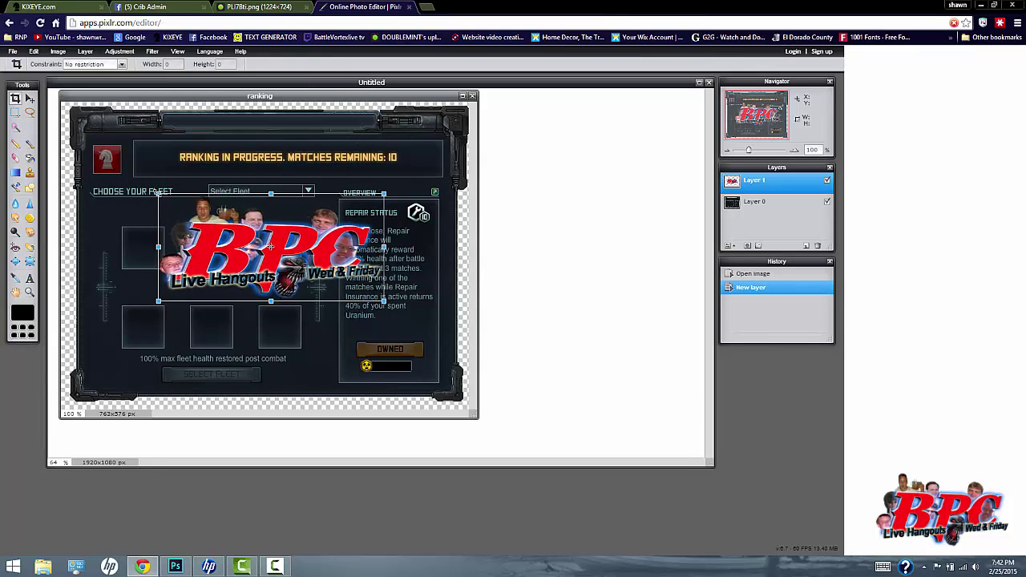
pyautogui.moveTo(305, 258); pyautogui.dragTo(249, 335)
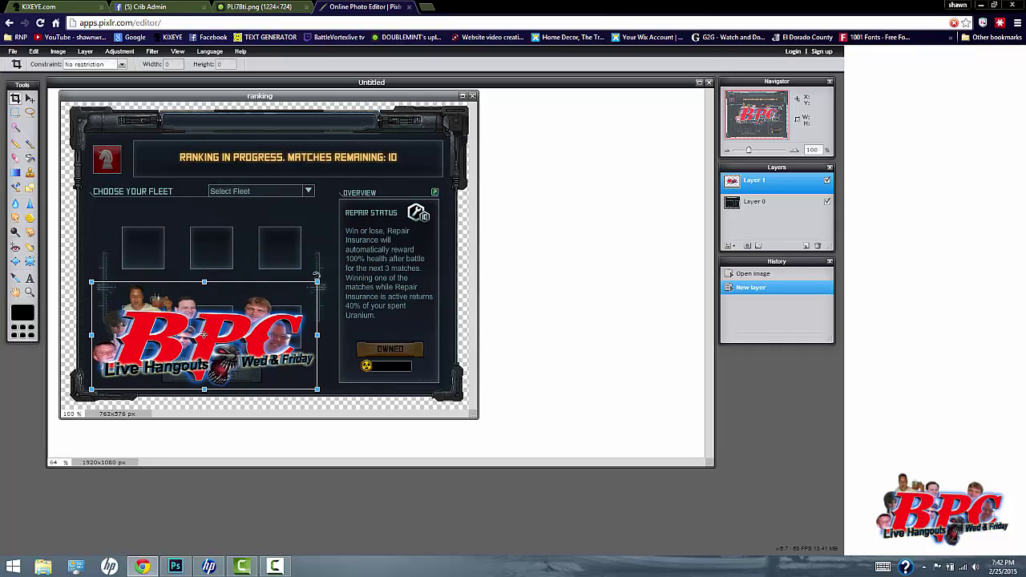
pyautogui.moveTo(317, 282); pyautogui.dragTo(319, 275)
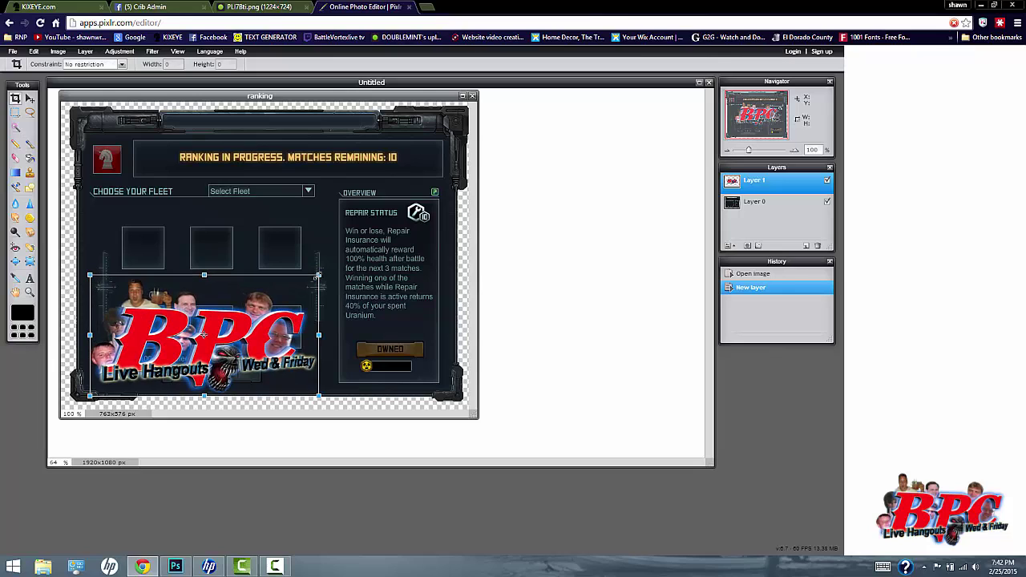
pyautogui.moveTo(289, 334); pyautogui.dragTo(290, 332)
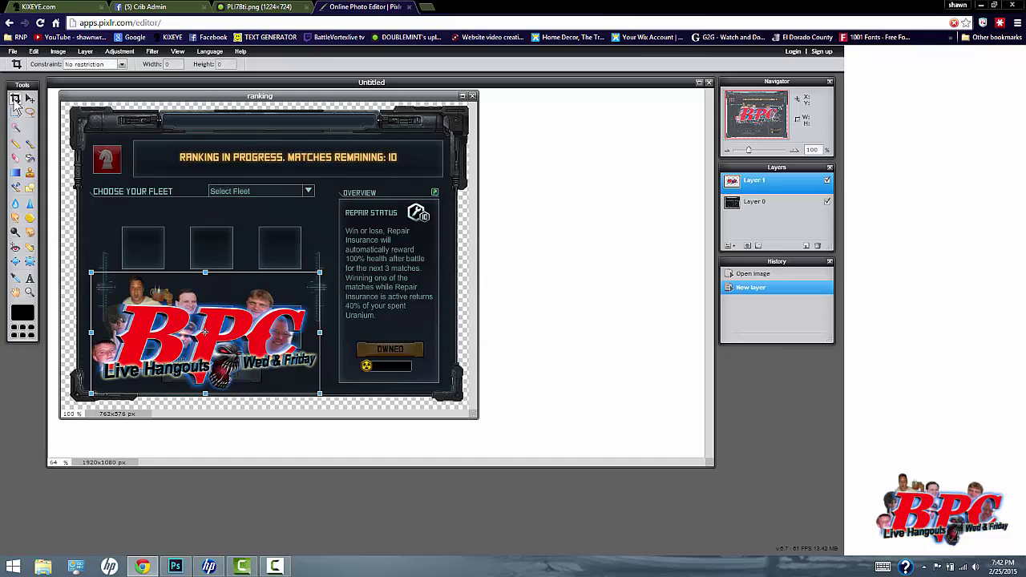
# Step: Apply the logo transform, then drag a crop box over the screenshot and commit the 737×544 crop
pyautogui.click(15, 98)
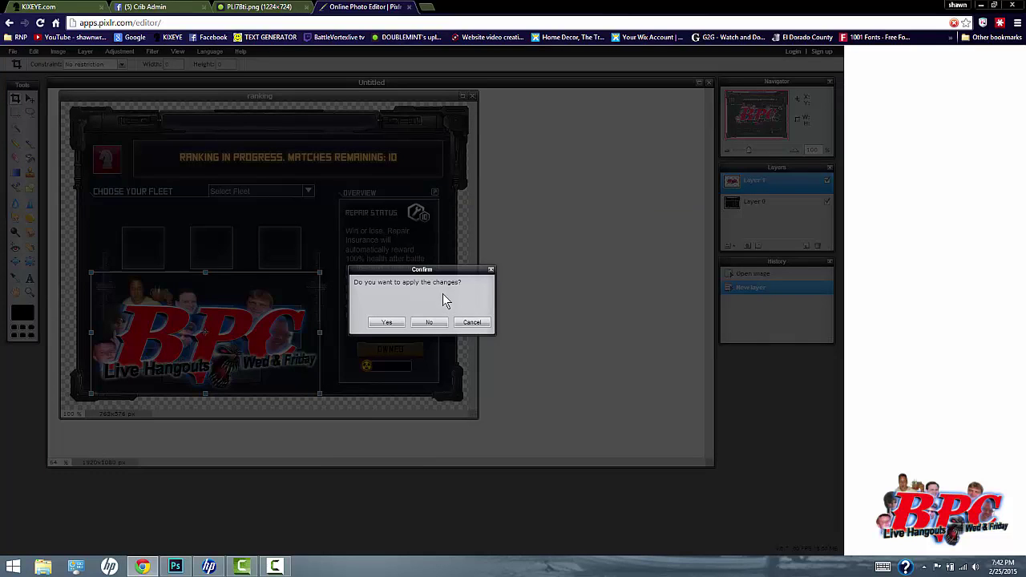
pyautogui.click(387, 324)
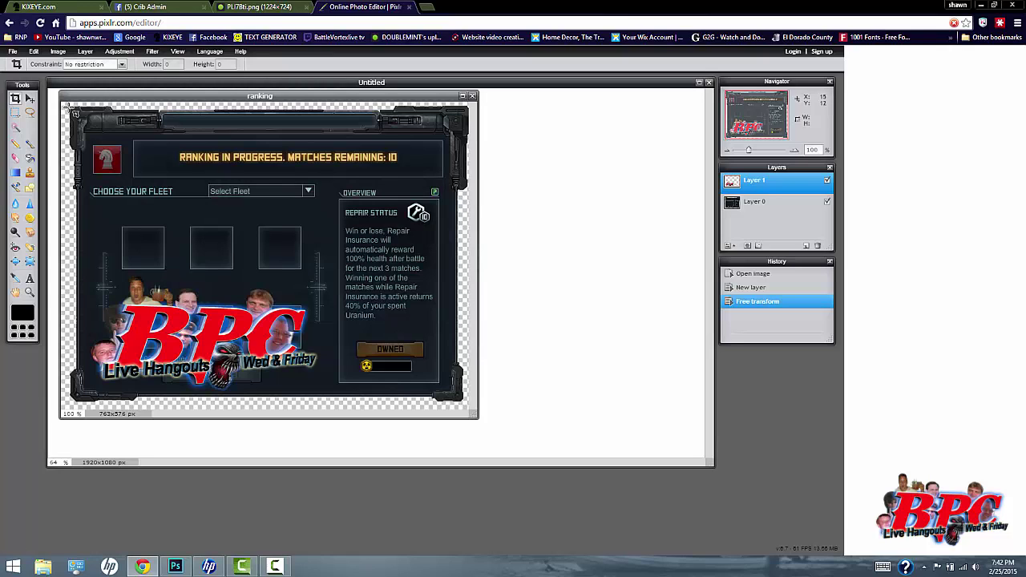
pyautogui.moveTo(290, 337); pyautogui.dragTo(463, 398)
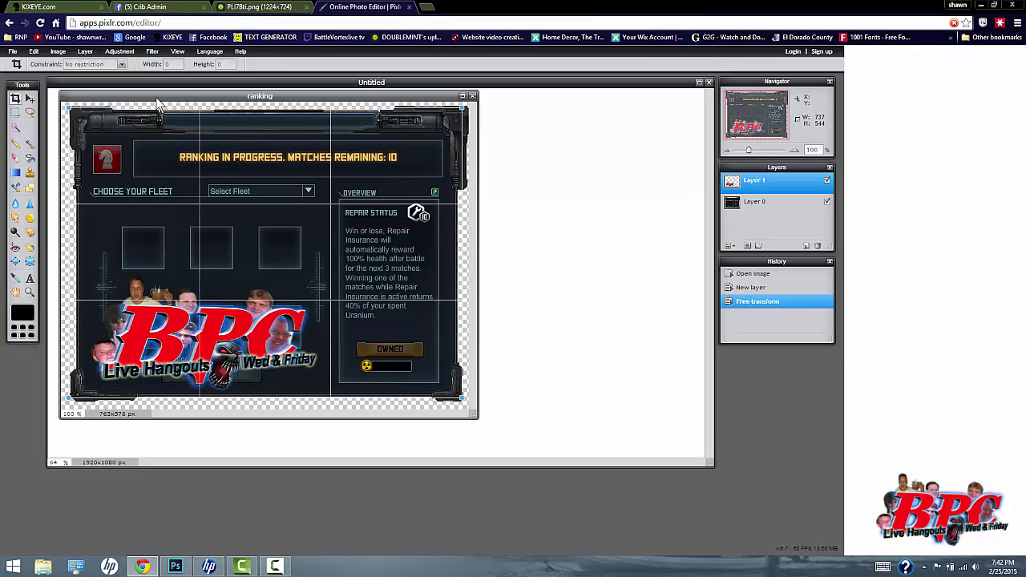
pyautogui.press('Return')
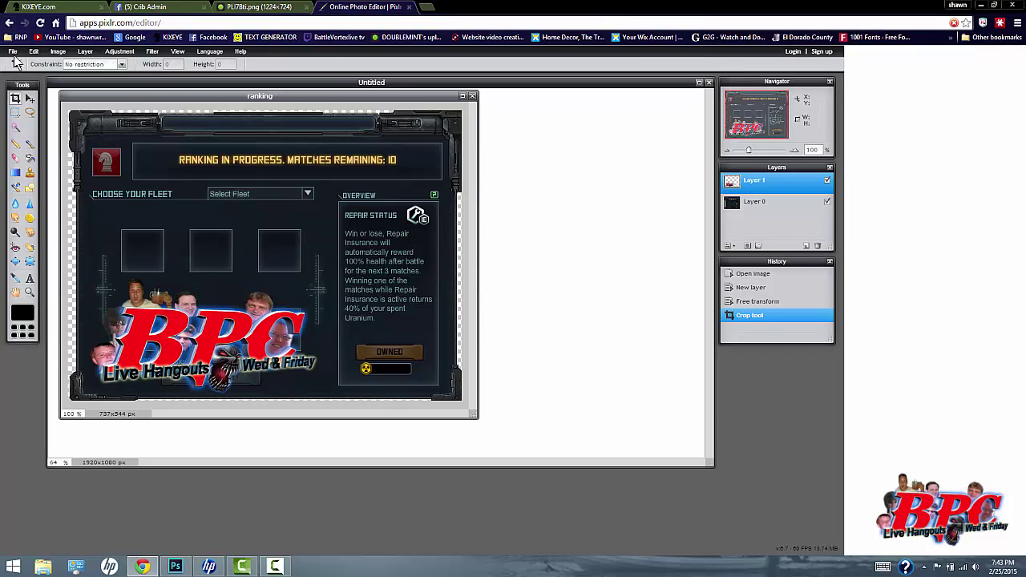
# Step: Save the image under the name 'ranking' in PNG format
pyautogui.click(13, 51)
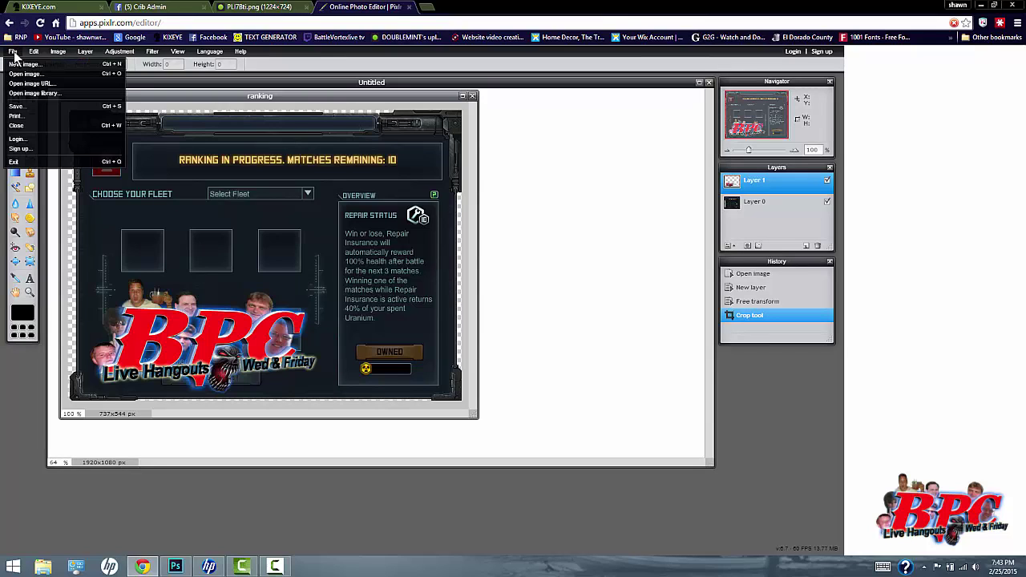
pyautogui.click(22, 106)
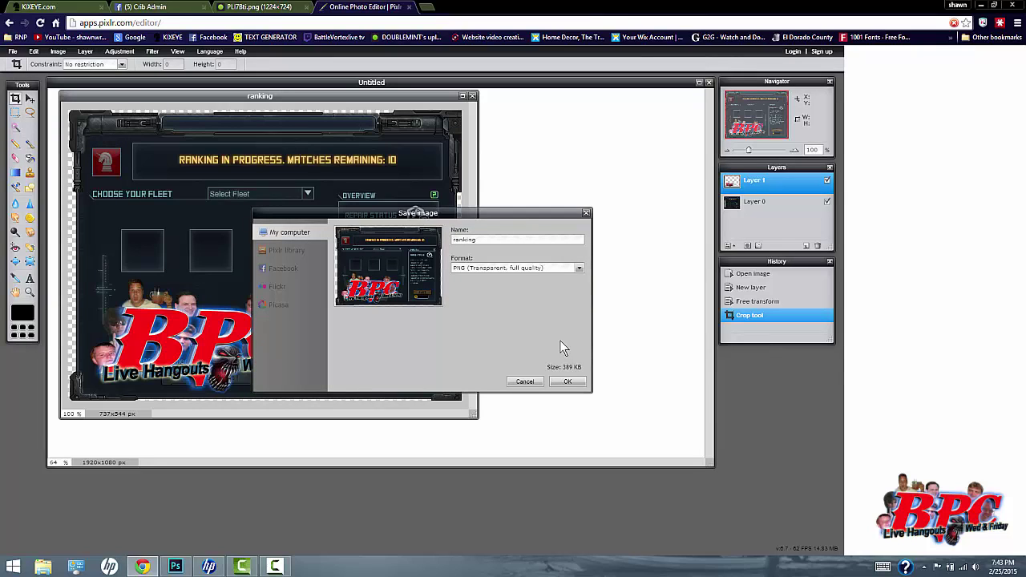
pyautogui.doubleClick(523, 237)
pyautogui.click(522, 238)
pyautogui.click(574, 382)
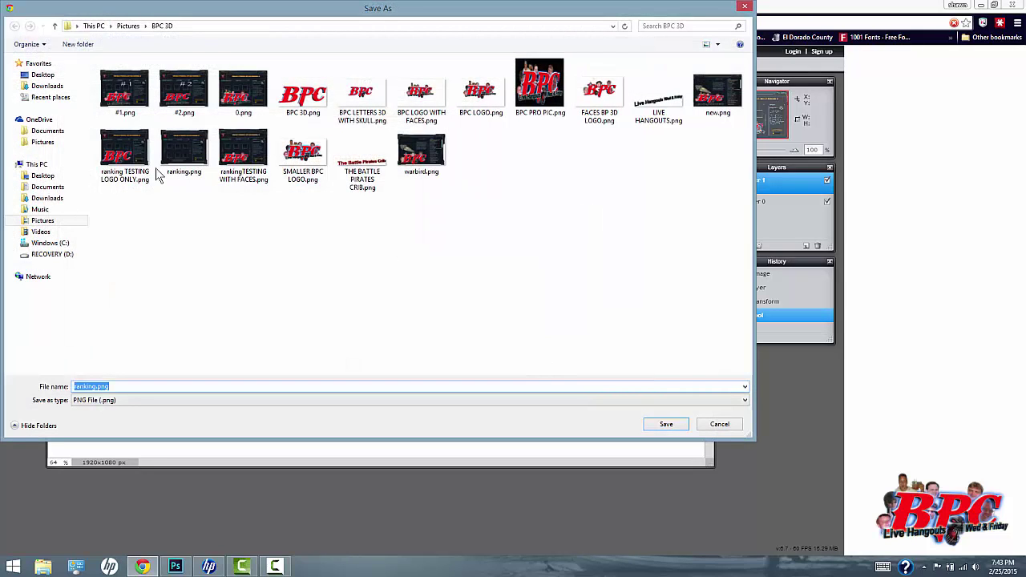
# Step: Create a 'ranking' folder in Pictures and save ranking.png inside it
pyautogui.click(33, 224)
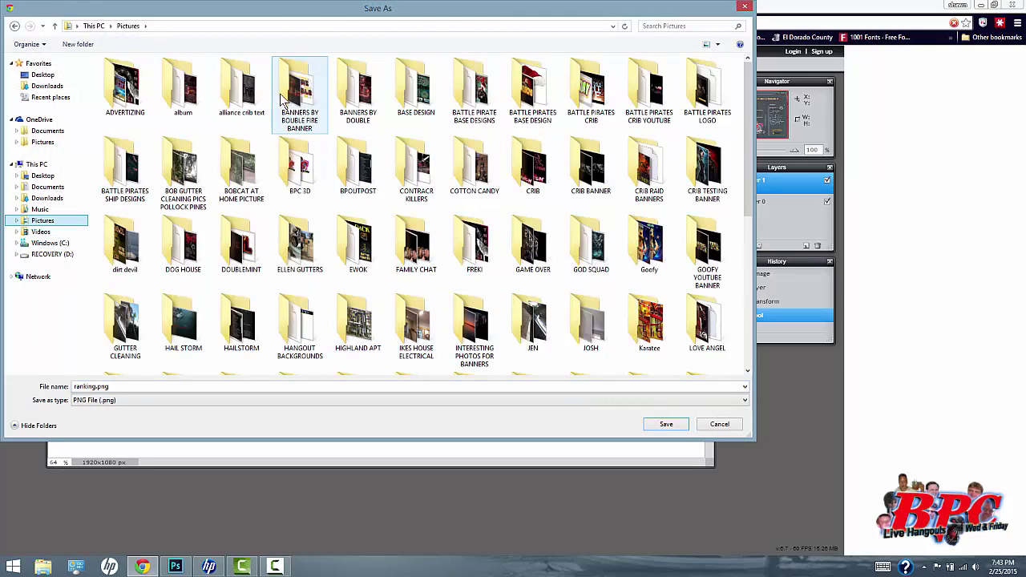
pyautogui.click(70, 46)
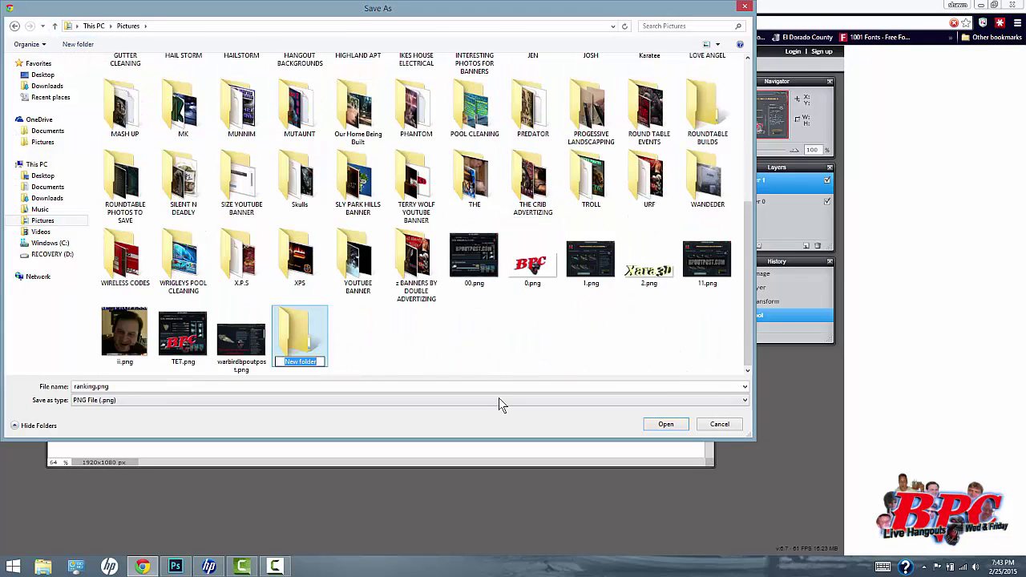
pyautogui.write('ranki')
pyautogui.write('ng')
pyautogui.press('Return')
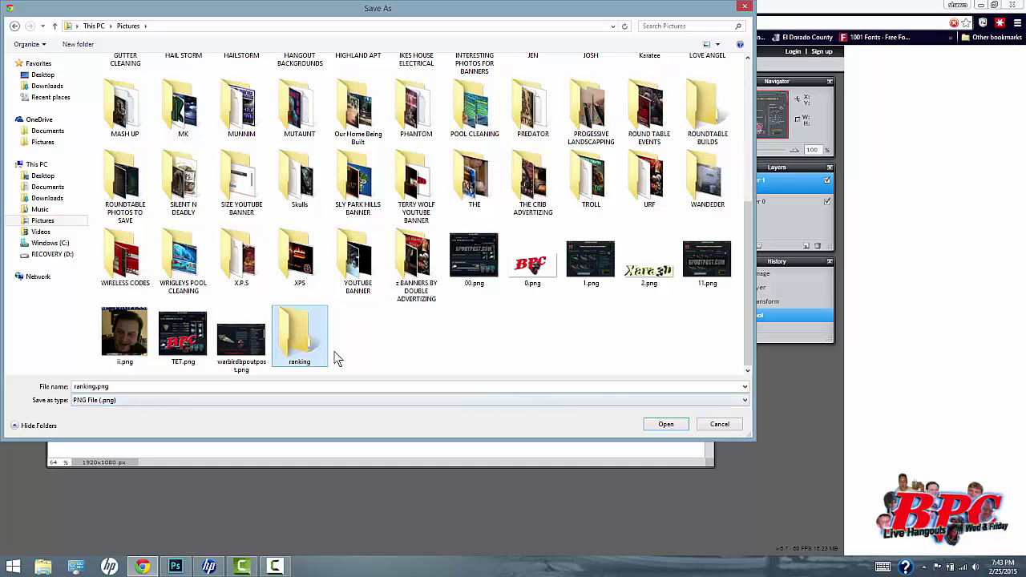
pyautogui.doubleClick(318, 351)
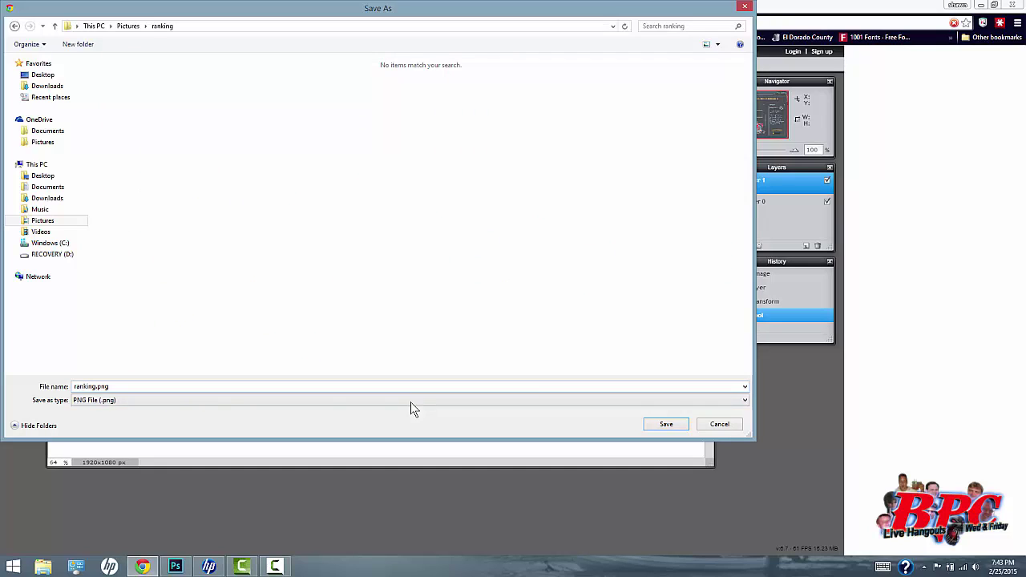
pyautogui.click(670, 426)
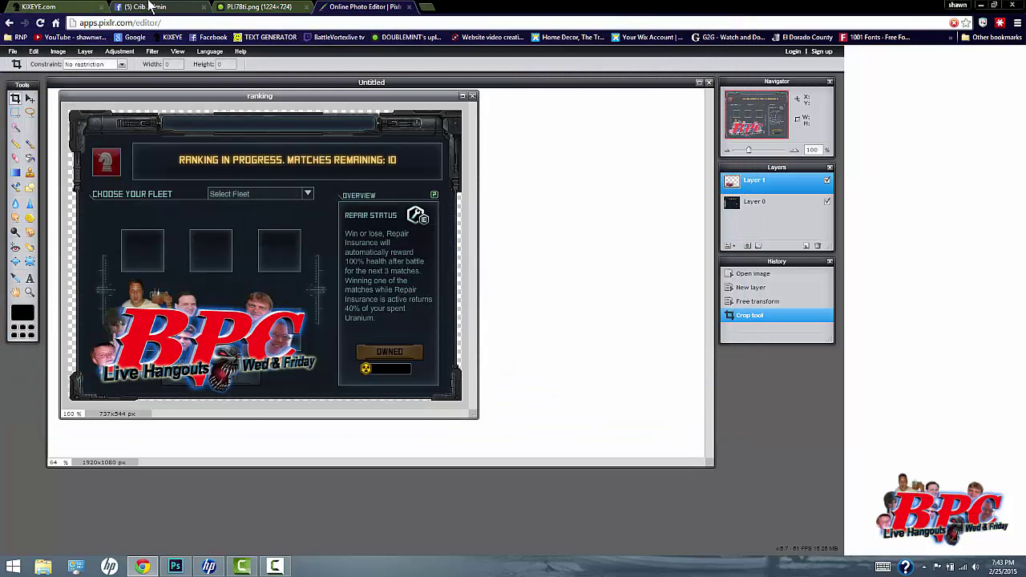
# Step: Upload ranking.png to a new Crib Admin group post and remove the tagged person
pyautogui.click(150, 6)
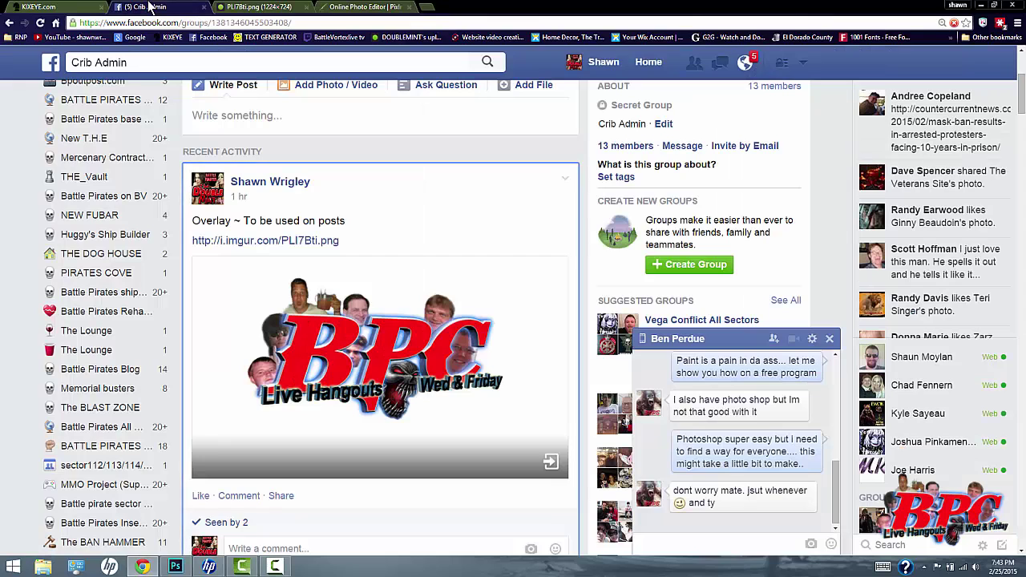
pyautogui.scroll(2, 453, 294)
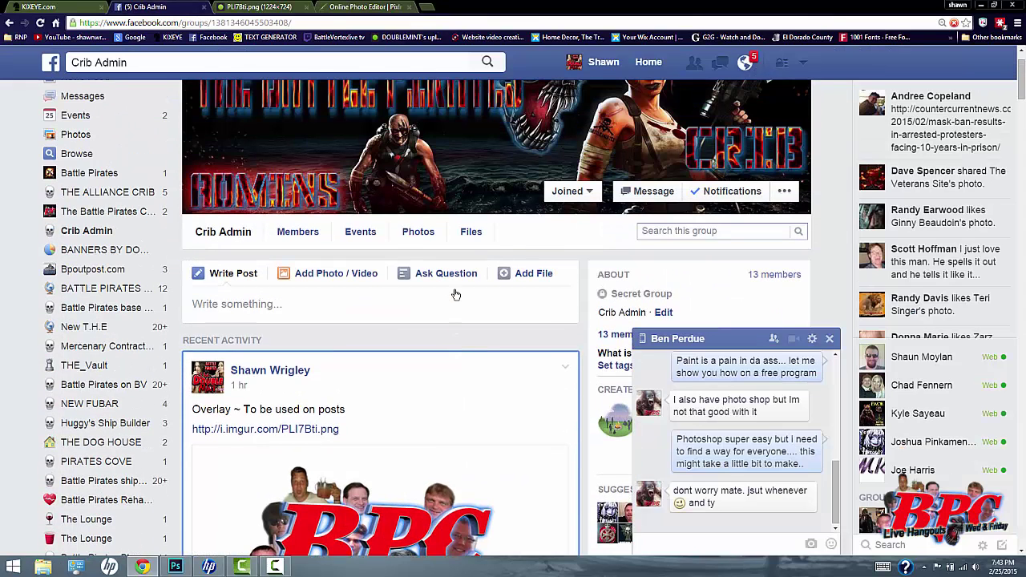
pyautogui.click(344, 278)
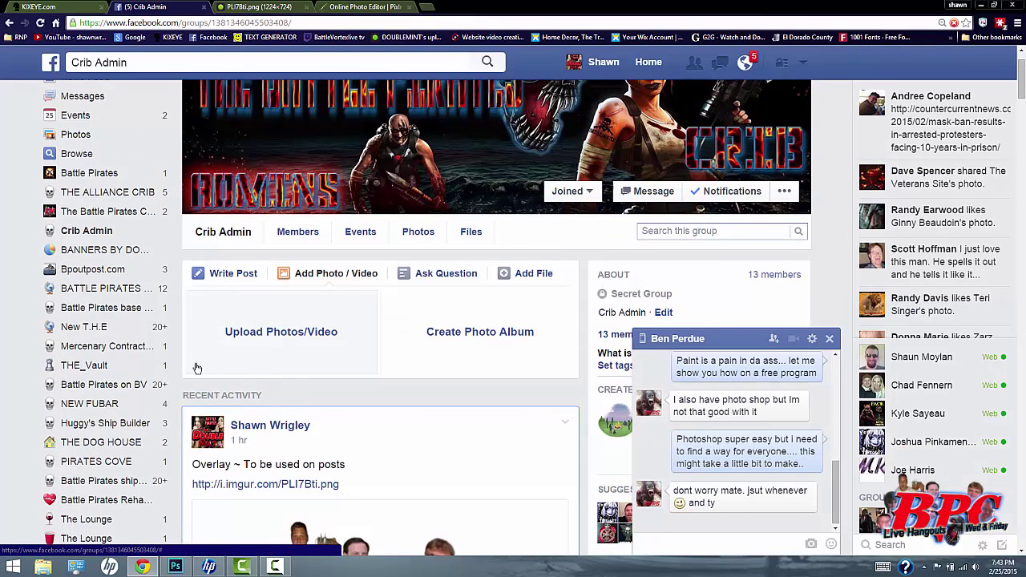
pyautogui.click(269, 340)
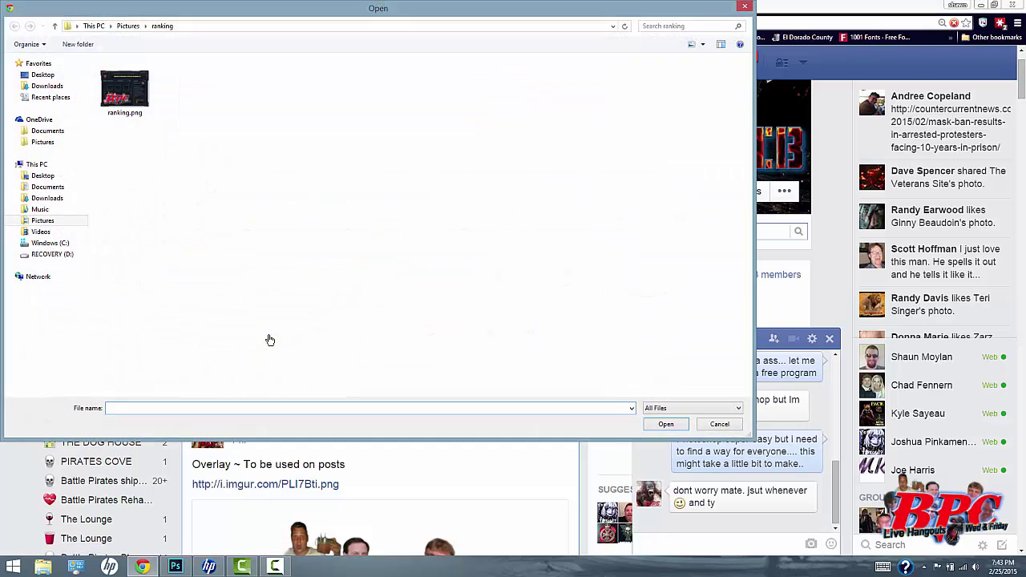
pyautogui.doubleClick(113, 100)
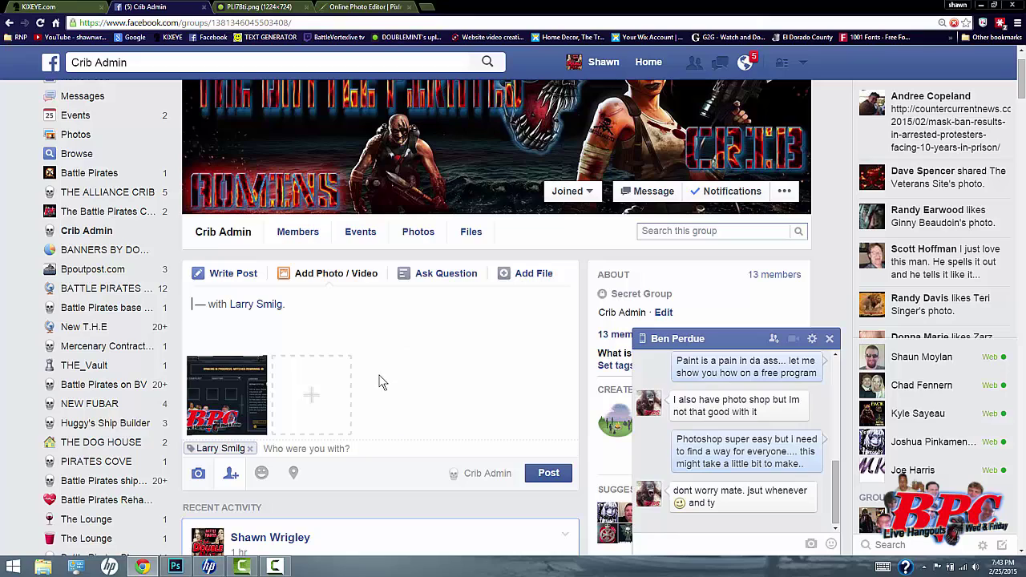
pyautogui.click(250, 449)
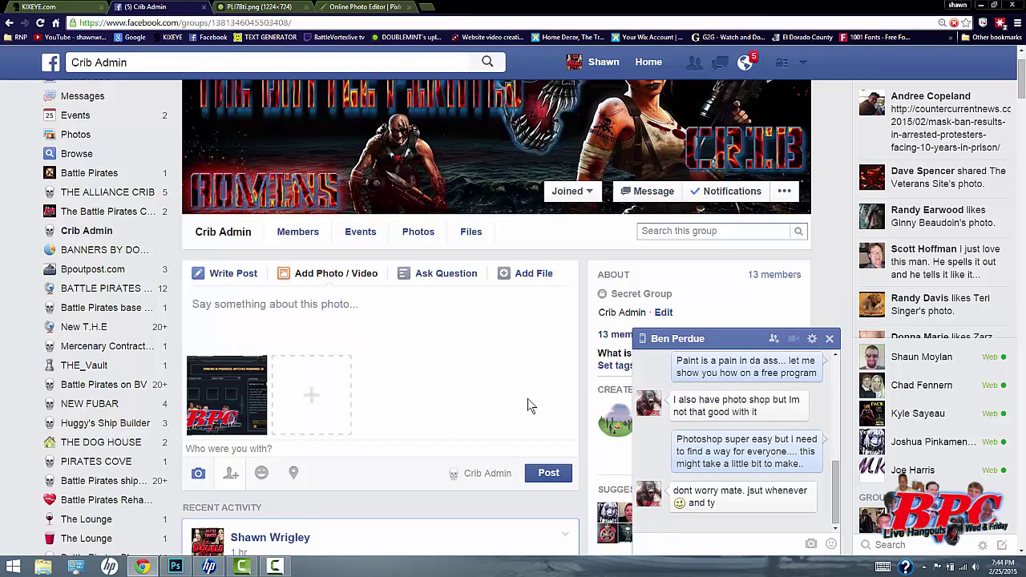